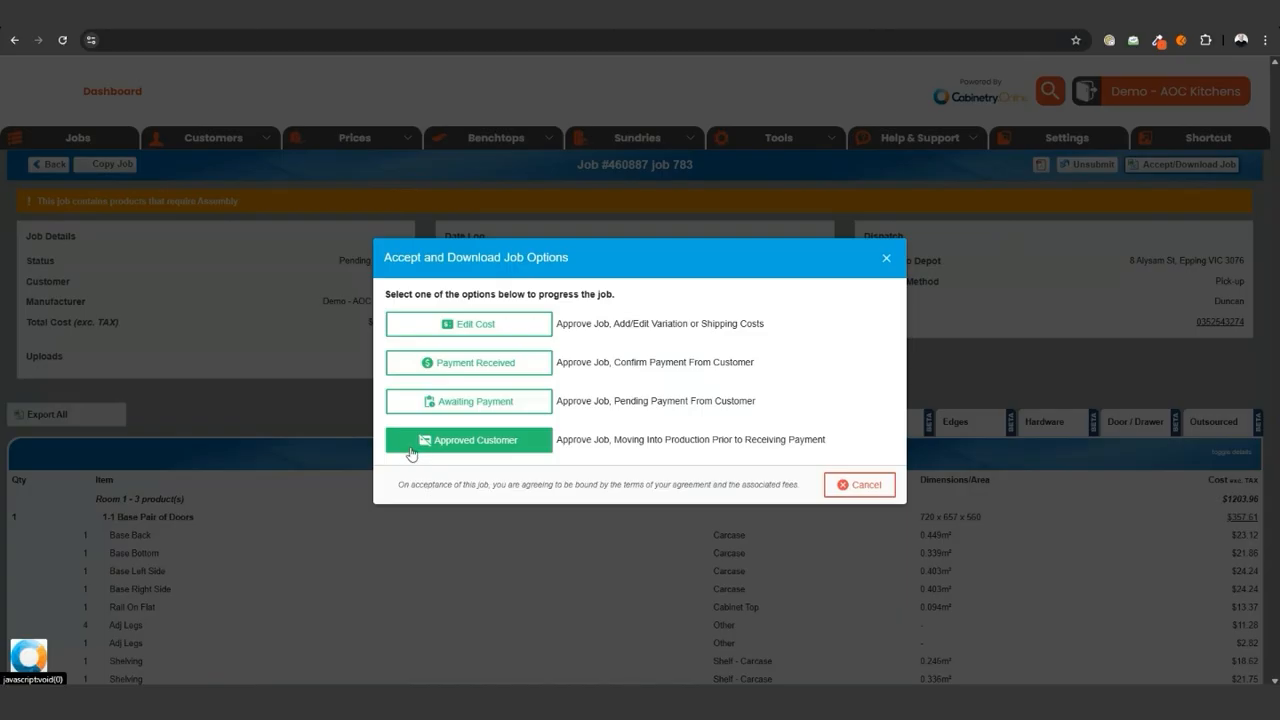
- Review the customer email preview and accept the job as awaiting payment, keeping the customer notification enabled
click(530, 408)
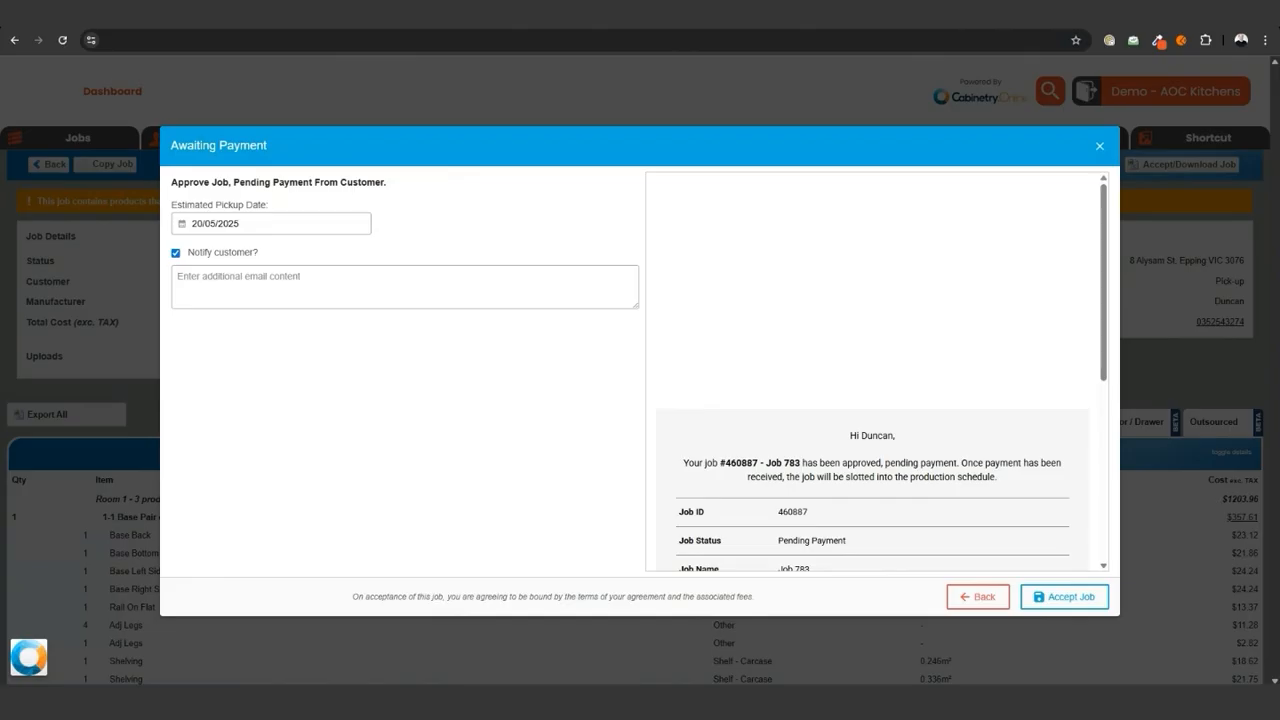
scroll(1066, 357, down, 3)
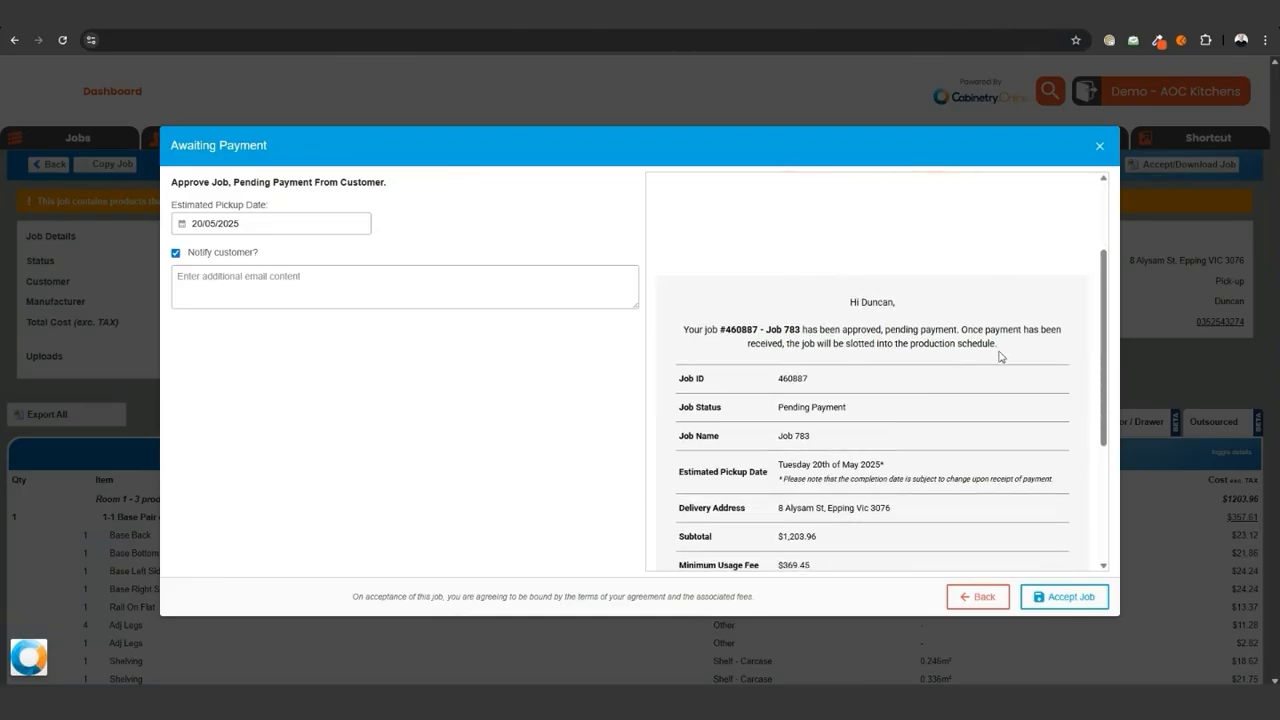
scroll(990, 362, down, 1)
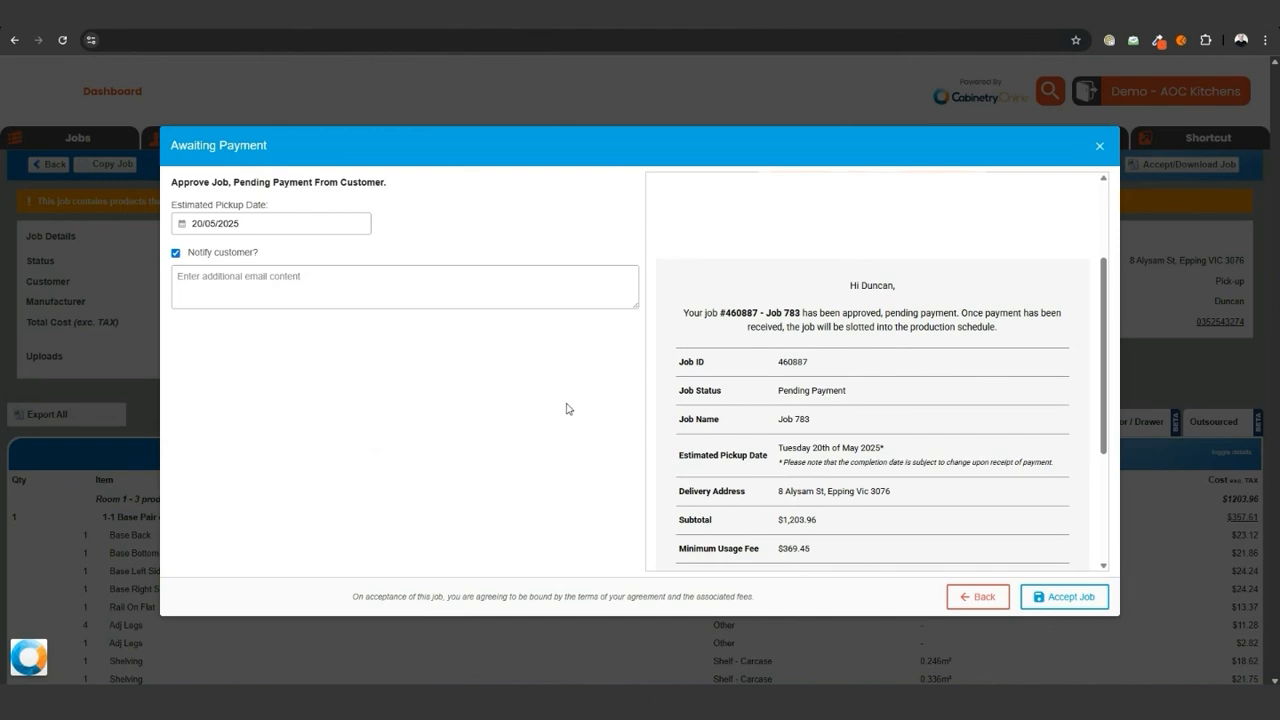
click(477, 297)
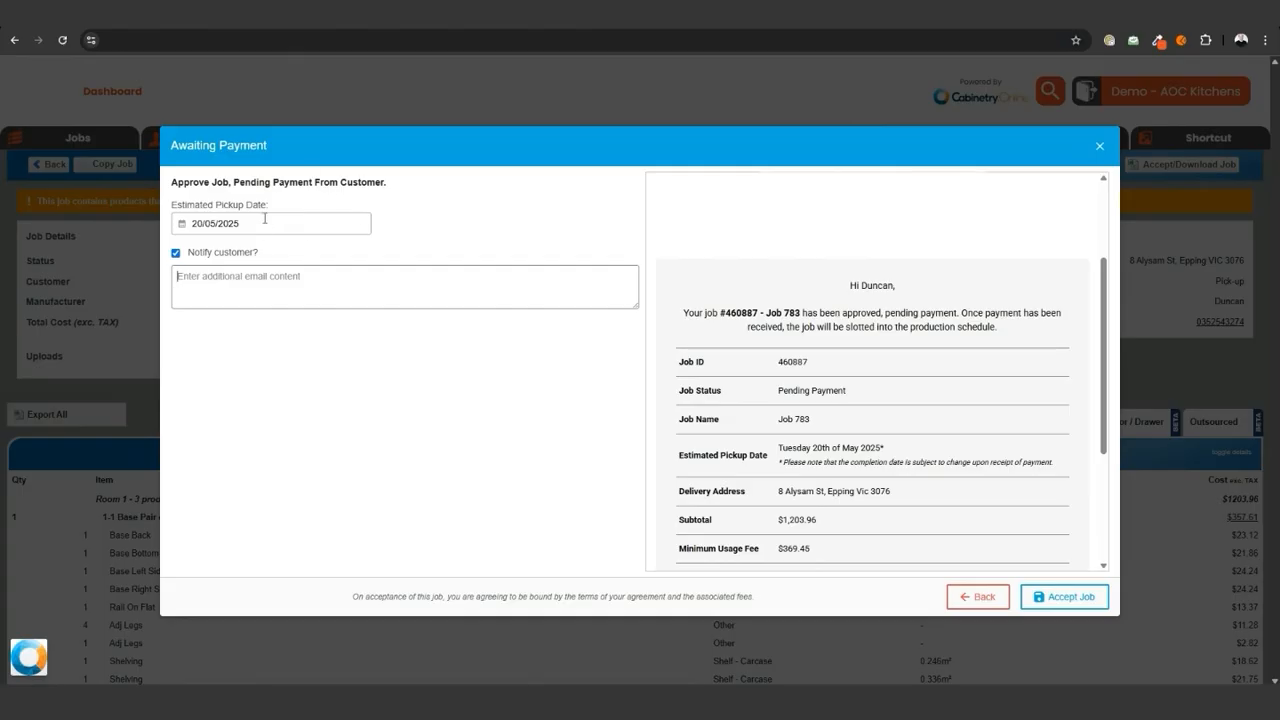
drag(786, 462, 991, 474)
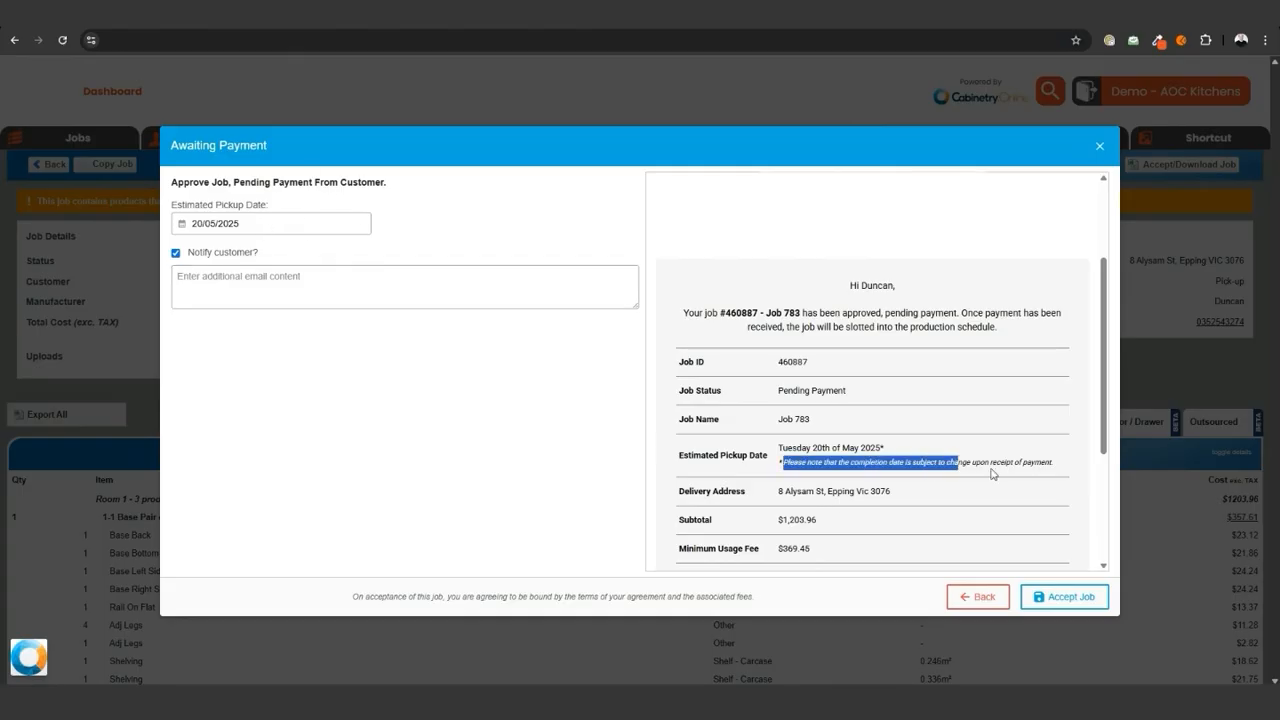
click(1022, 475)
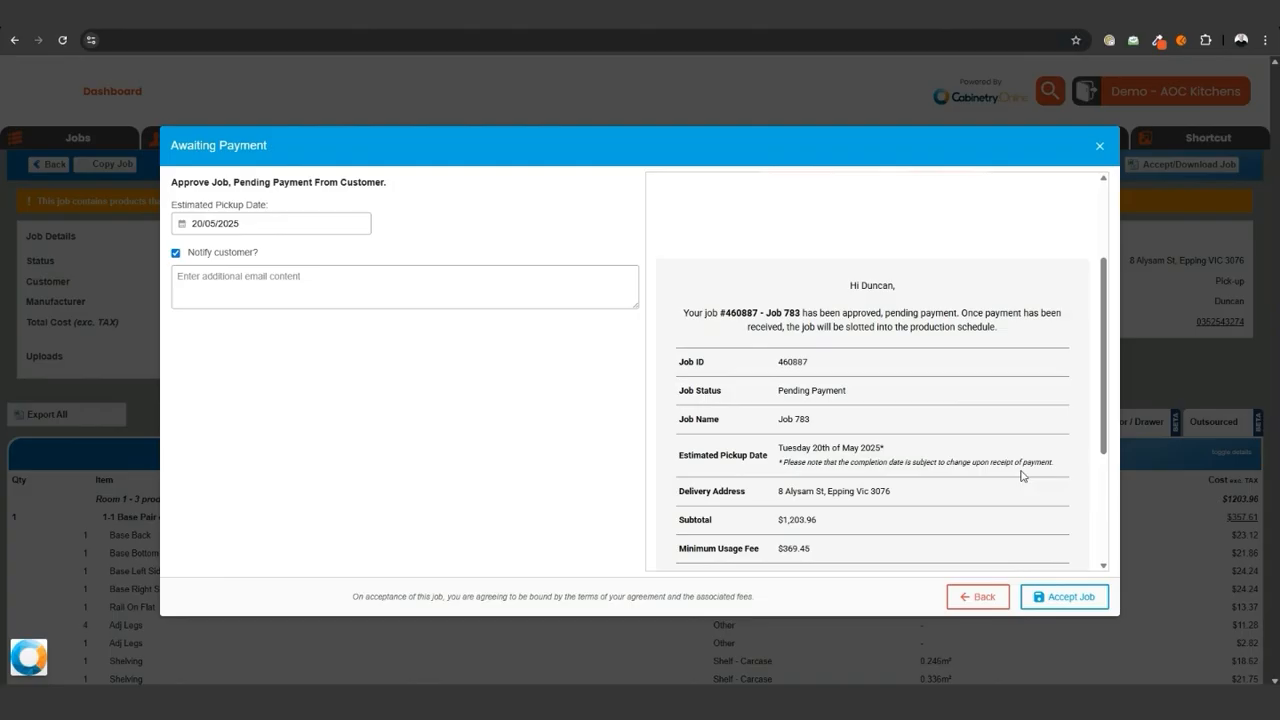
scroll(1021, 478, down, 1)
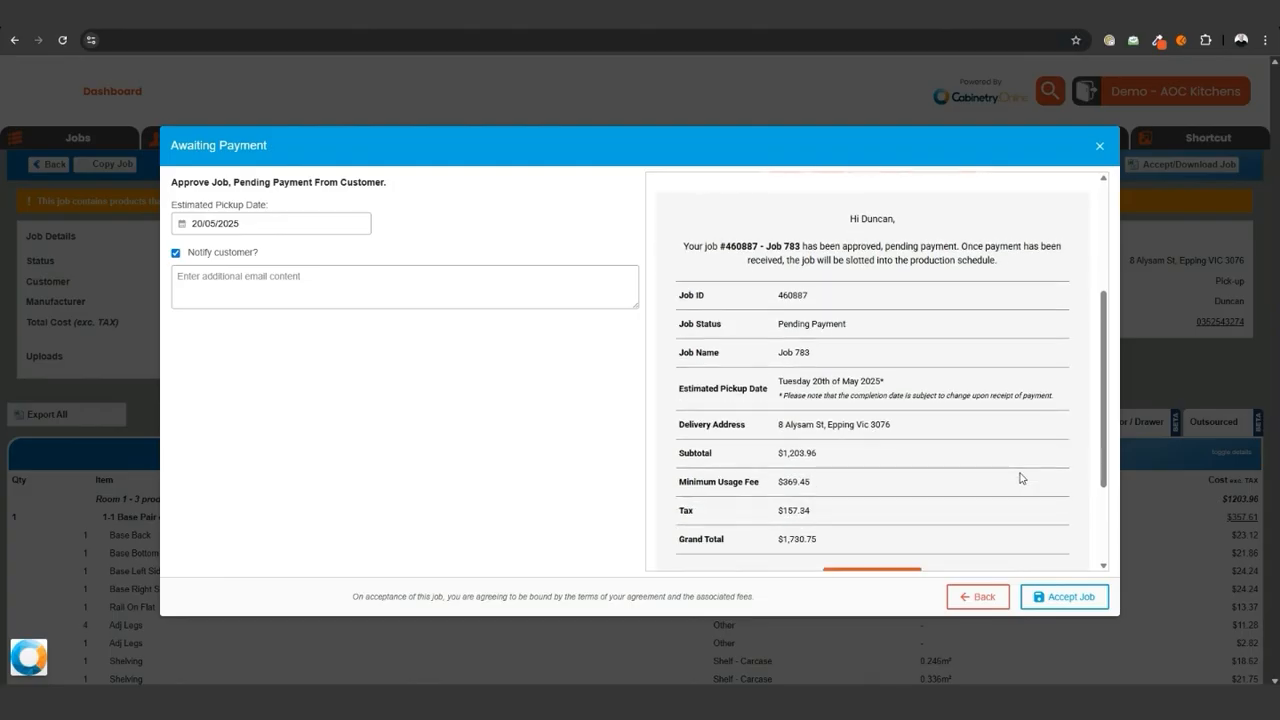
click(1059, 597)
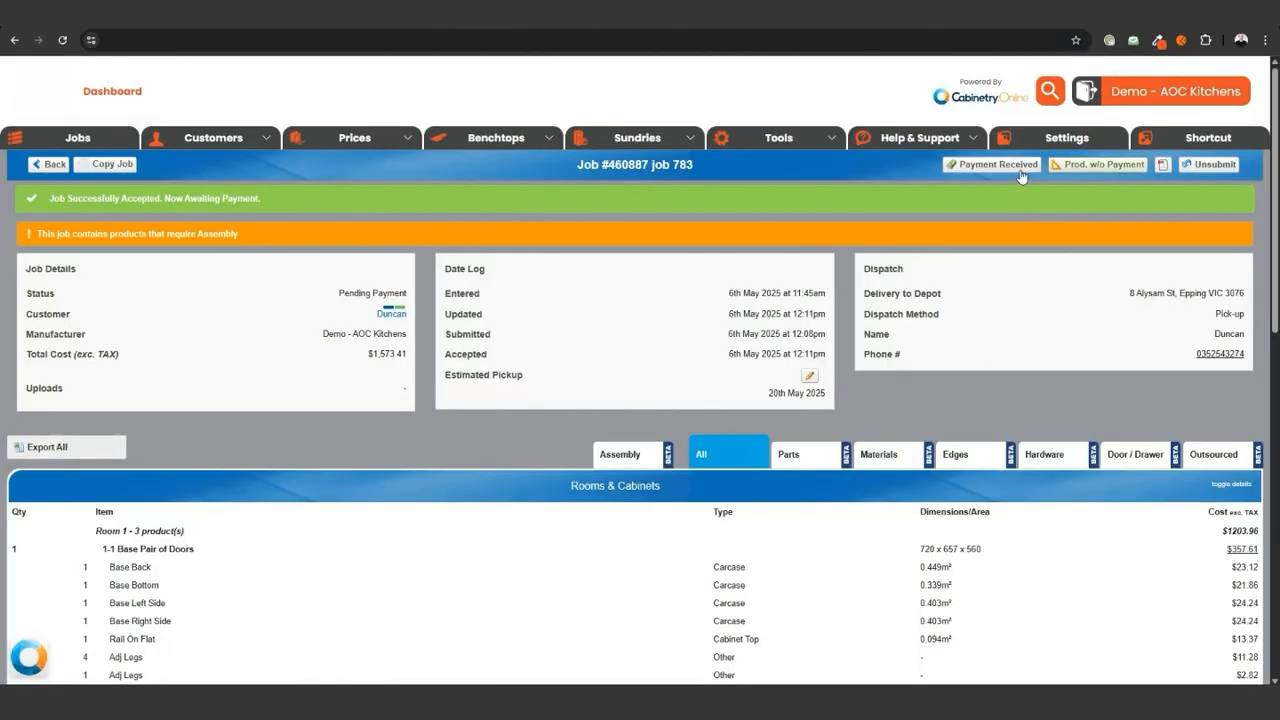
- Mark the job's payment as received, set the estimated pickup date to 27/05/2025, and confirm the payment
click(1020, 173)
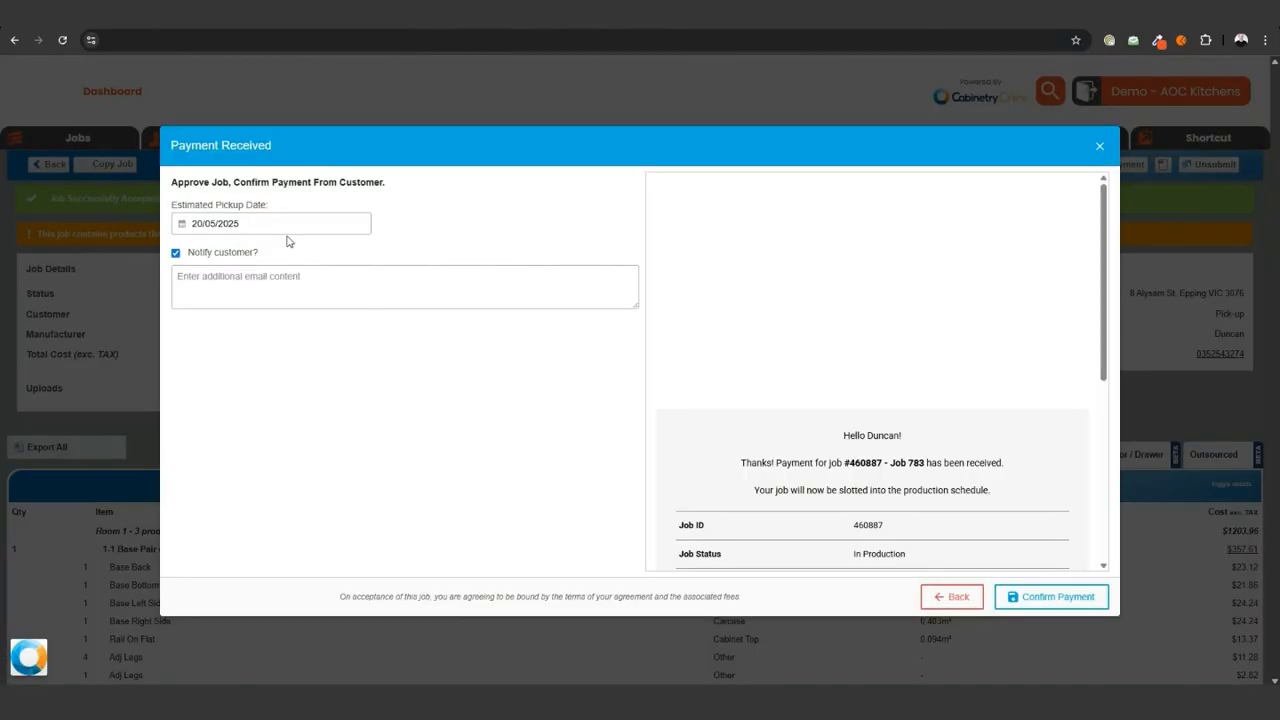
scroll(878, 386, down, 2)
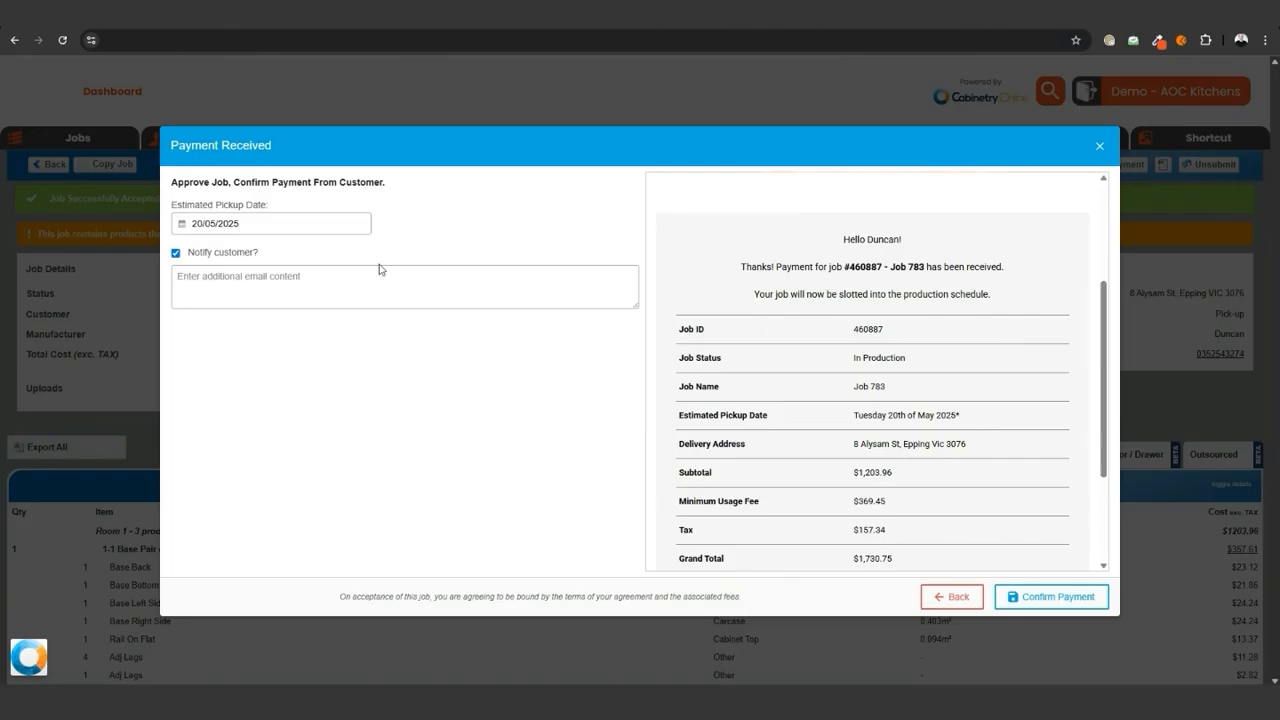
click(292, 221)
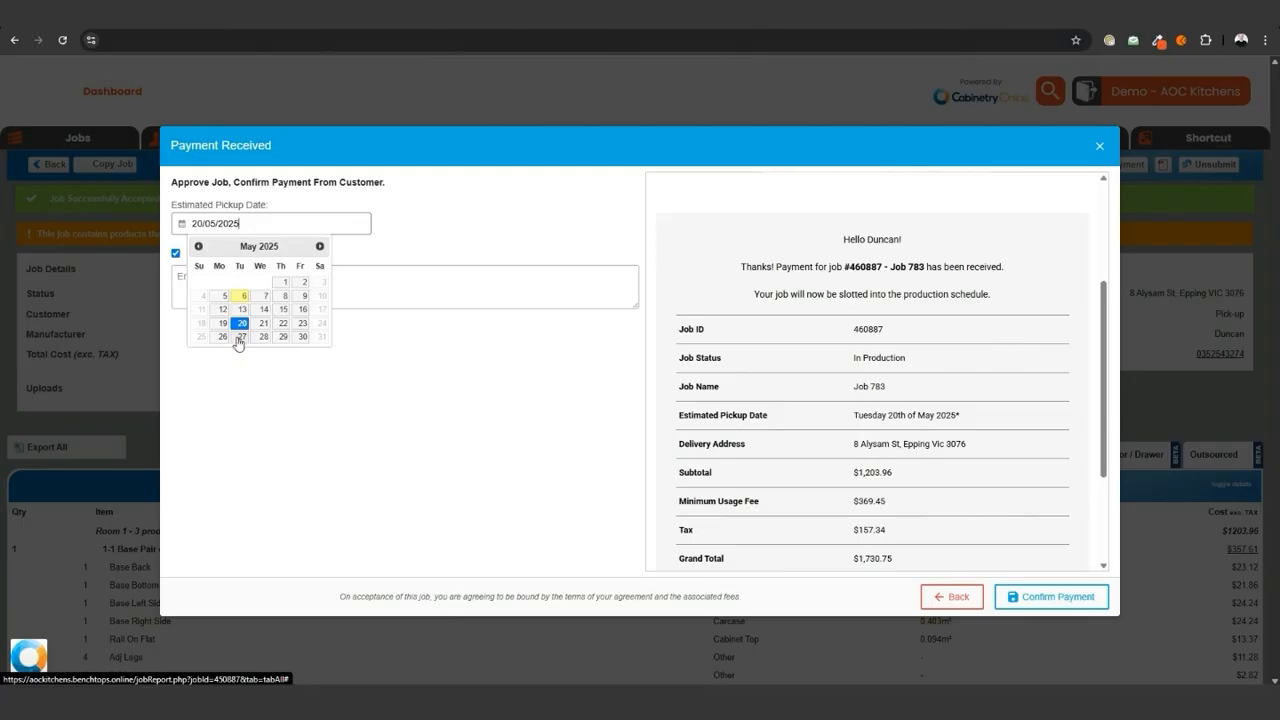
click(240, 338)
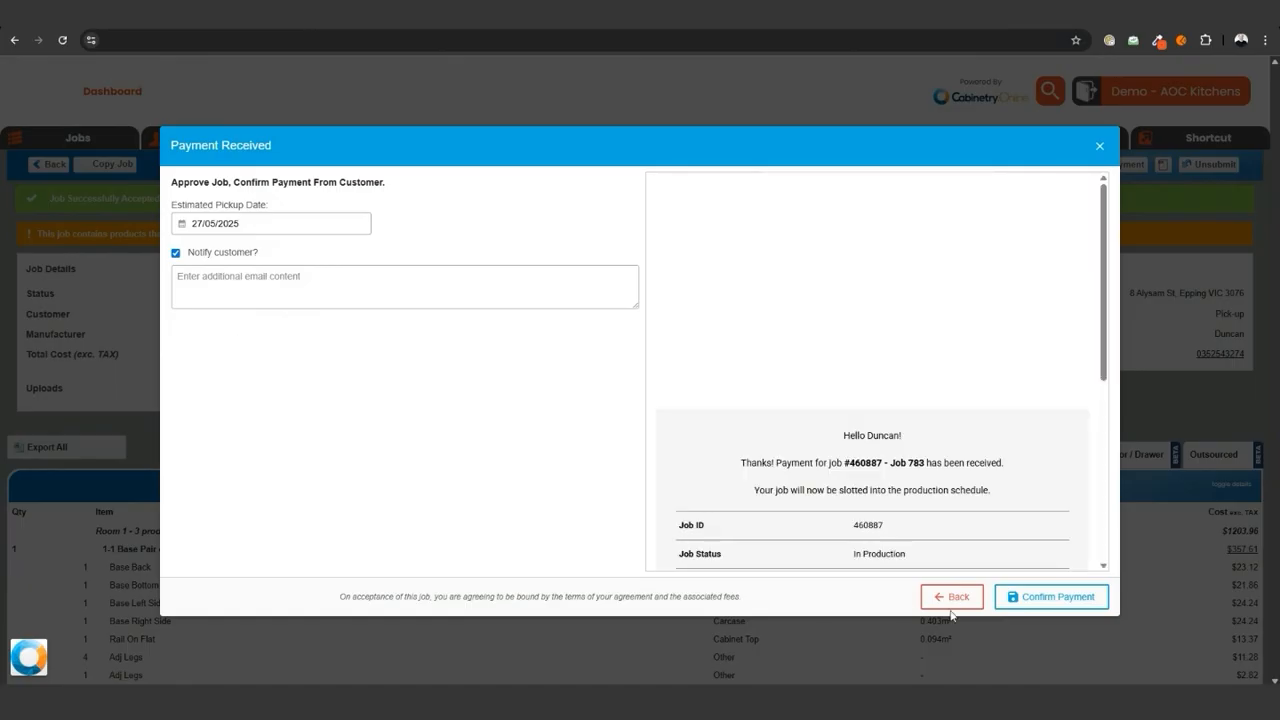
scroll(1008, 555, down, 3)
click(1060, 596)
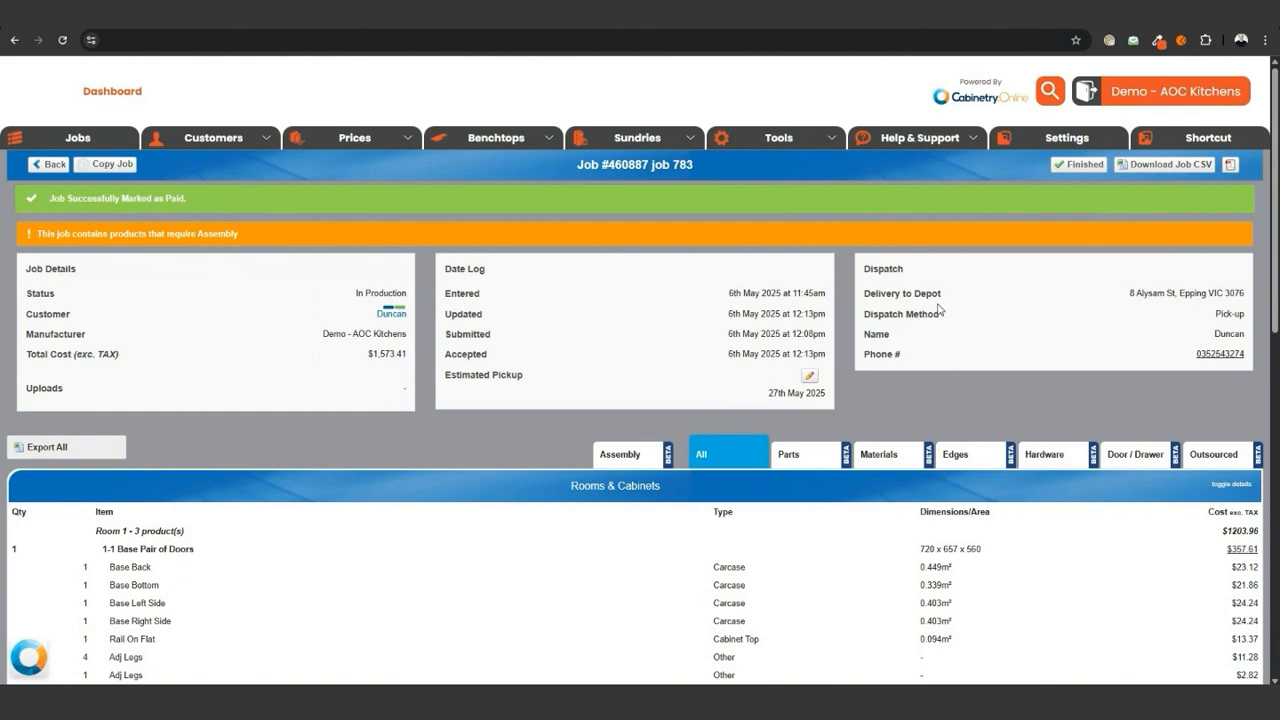
- Download the job's CSV file and import it into WoodCAM as a Cabinetry.Online job
click(1168, 172)
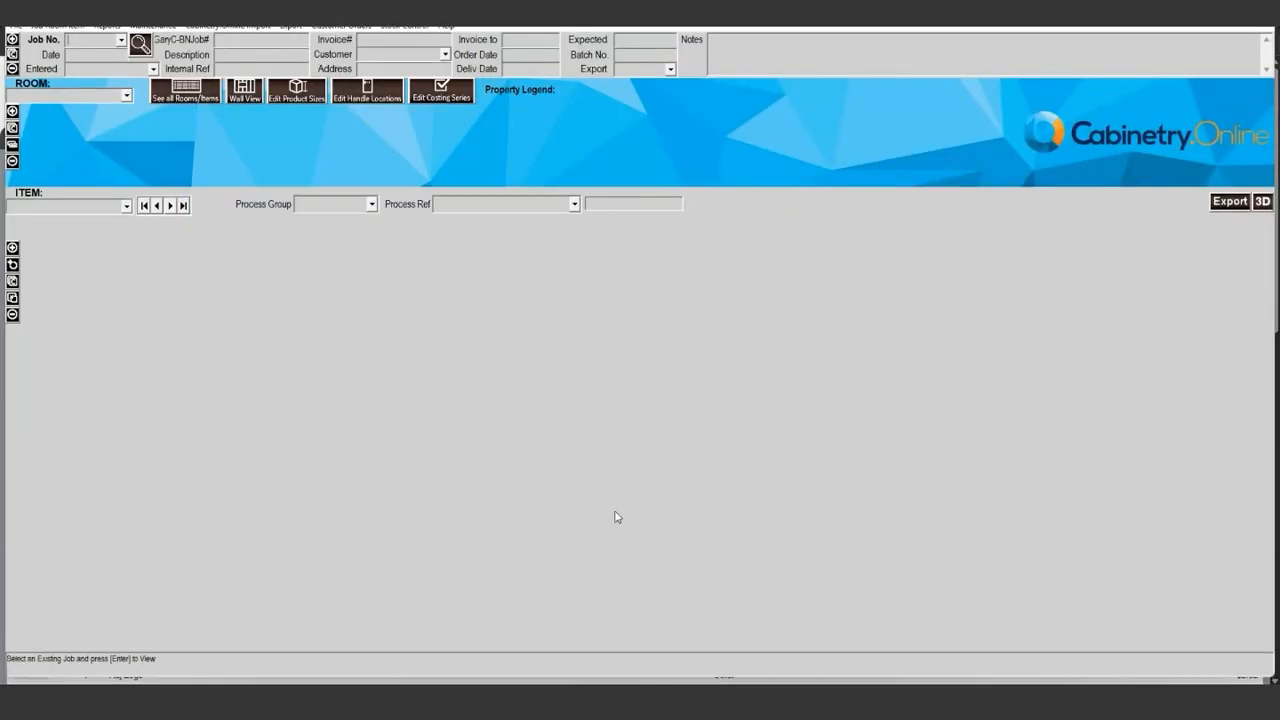
click(242, 27)
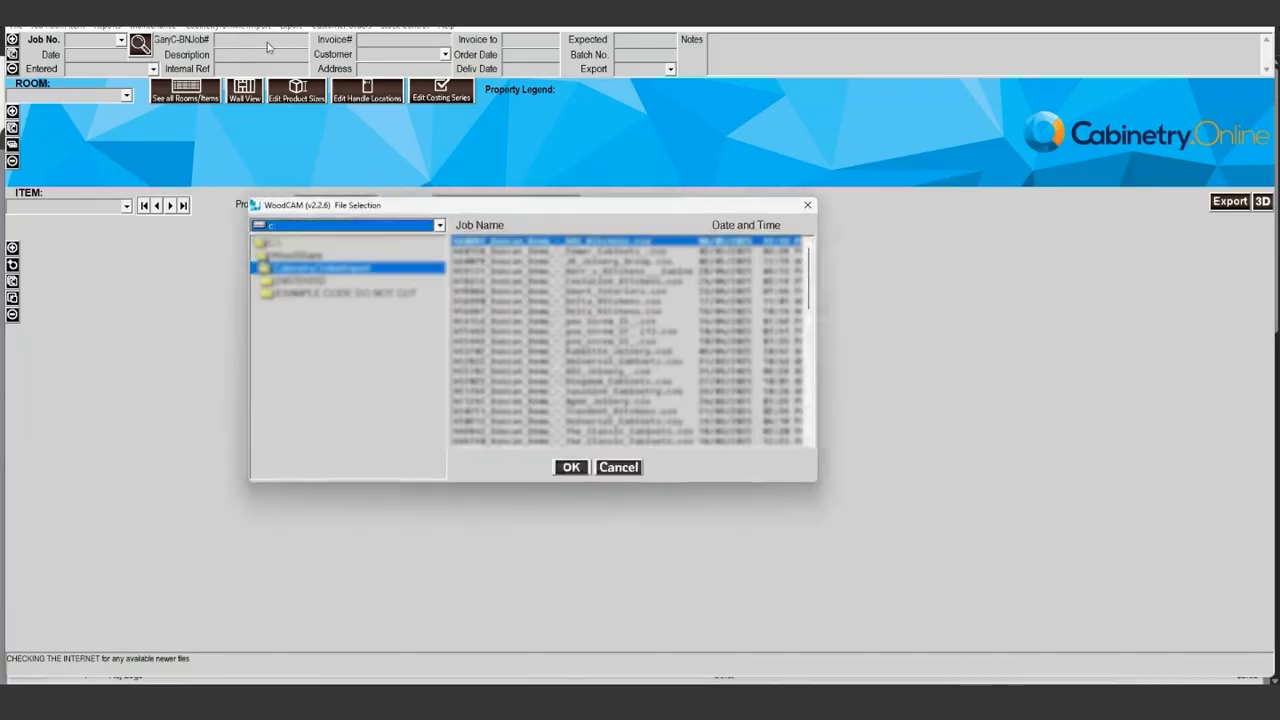
click(571, 467)
click(619, 384)
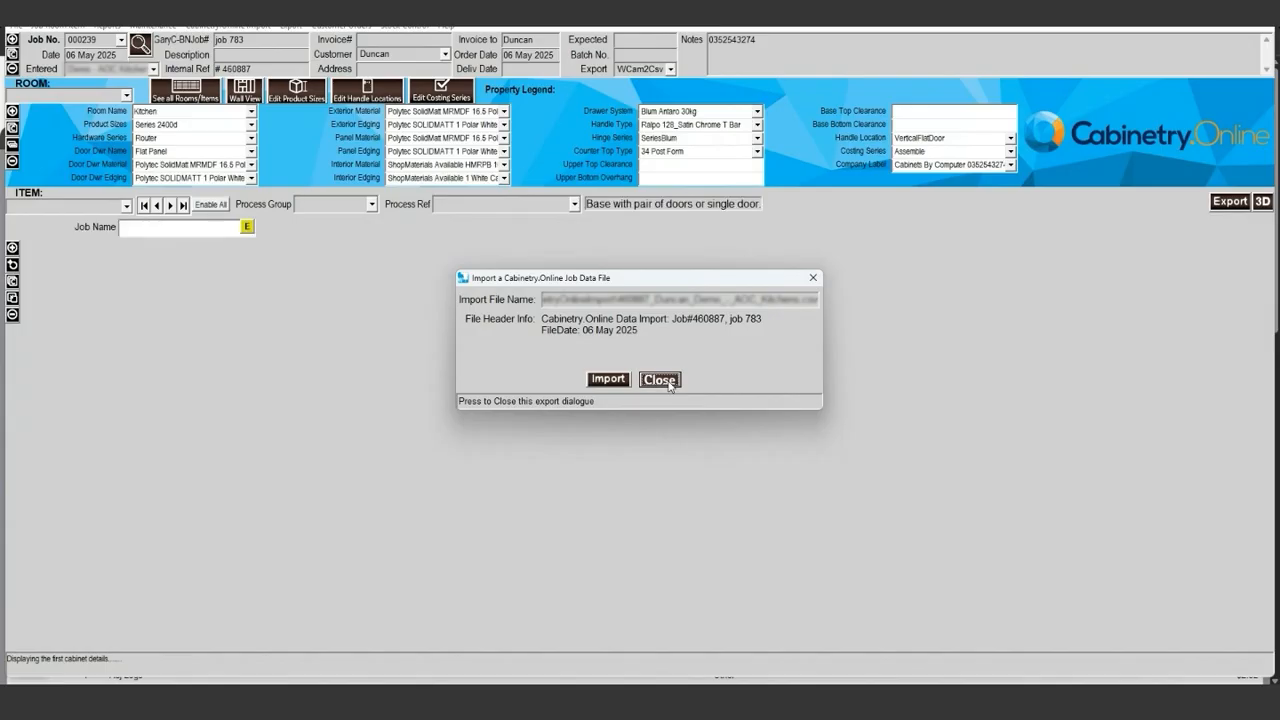
click(665, 380)
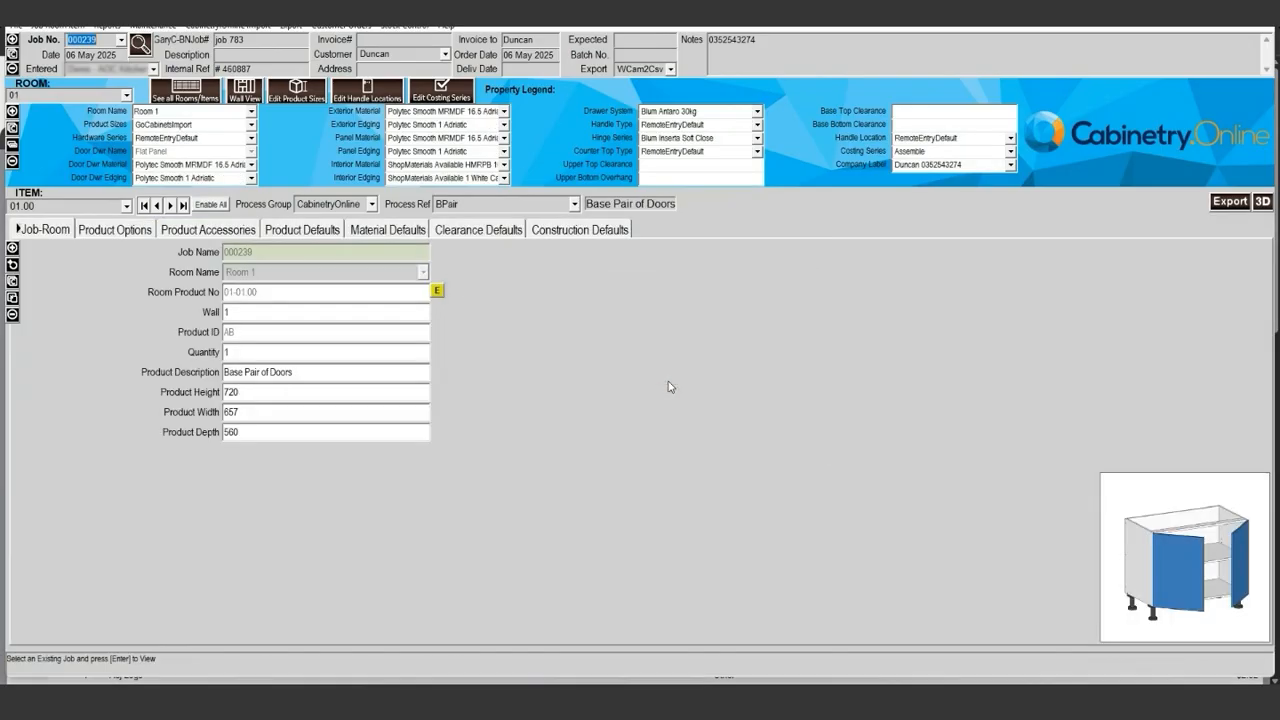
- Export the entire current job to the post-processor with the WCam2Csv mapping and decline the stock-on-hand update
click(257, 413)
double_click(262, 413)
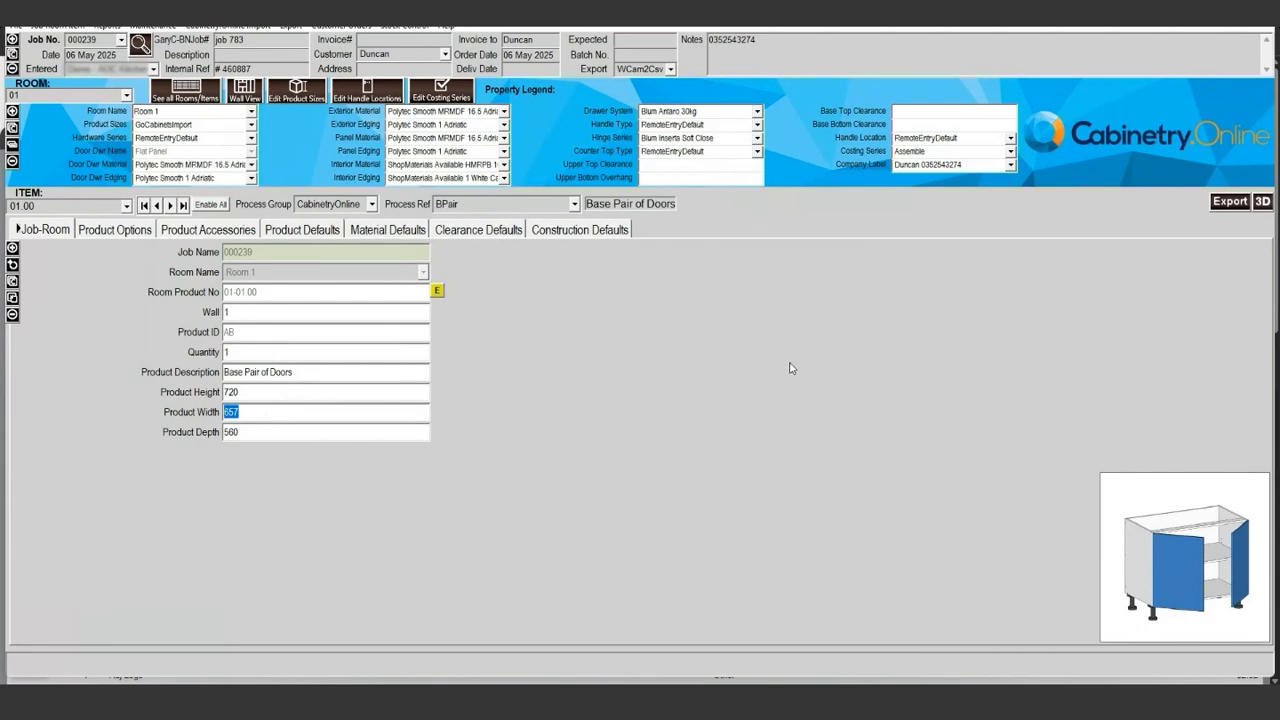
right_click(960, 391)
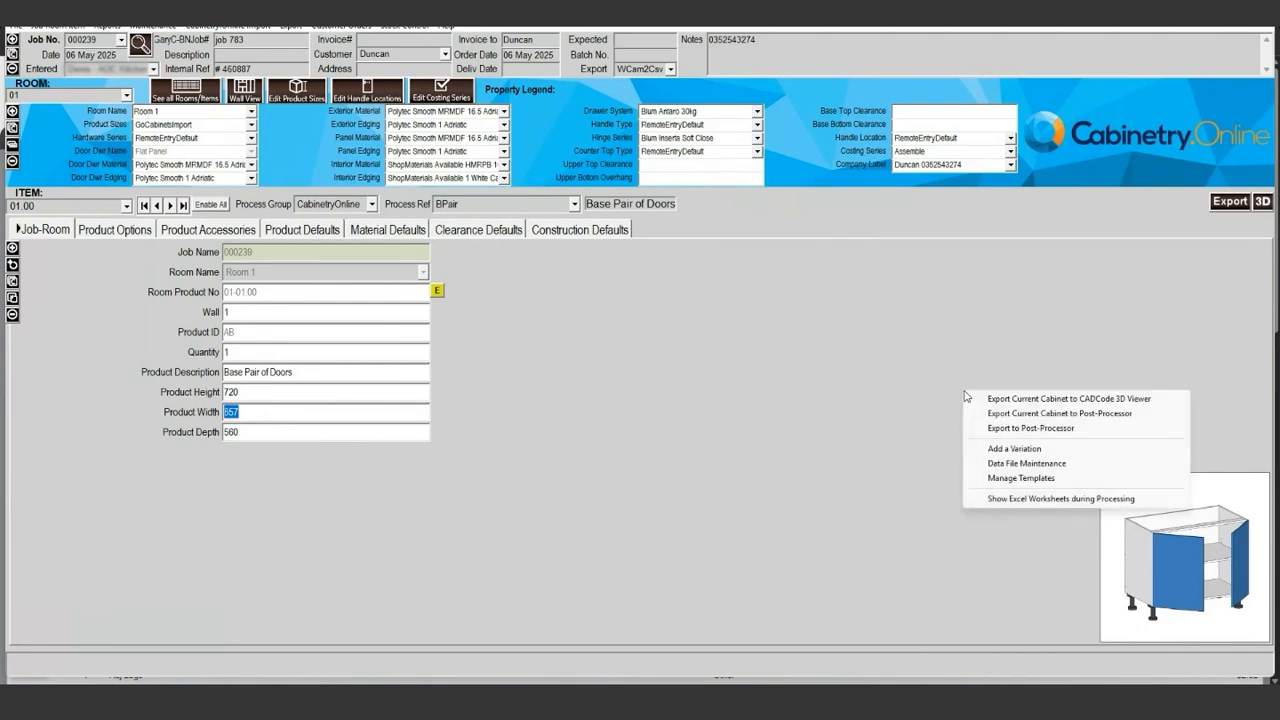
click(1031, 429)
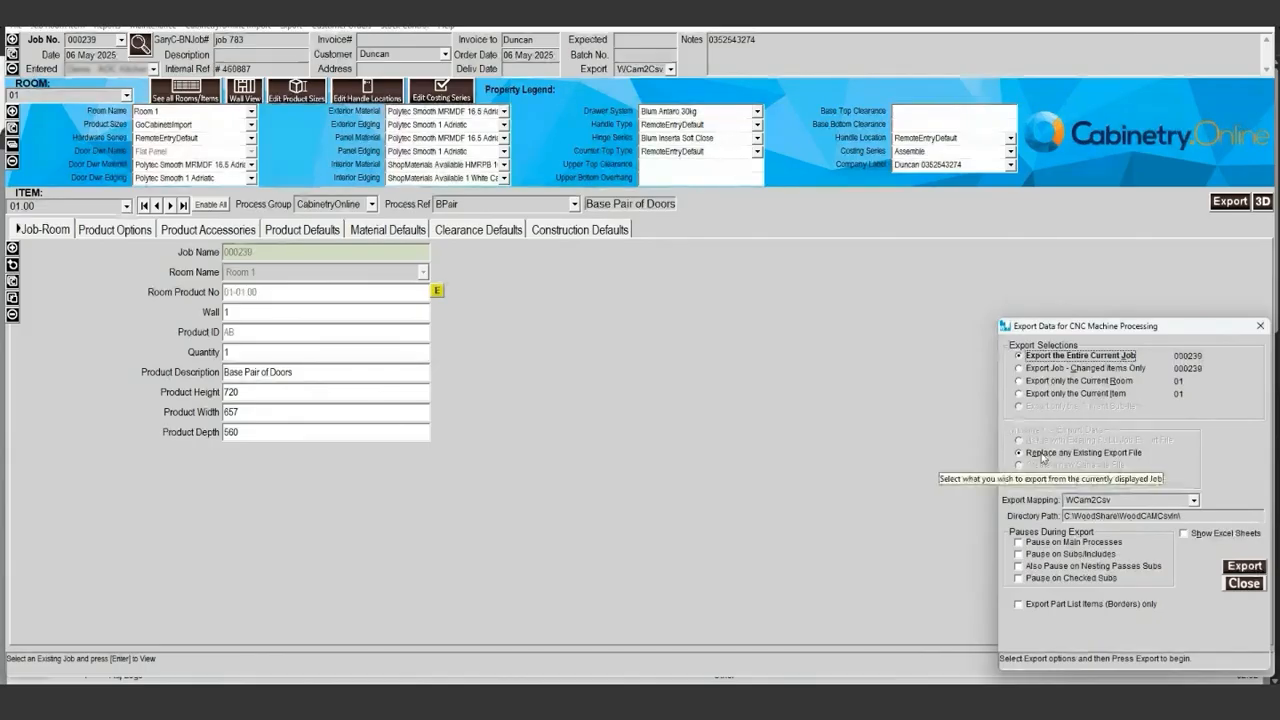
click(1245, 566)
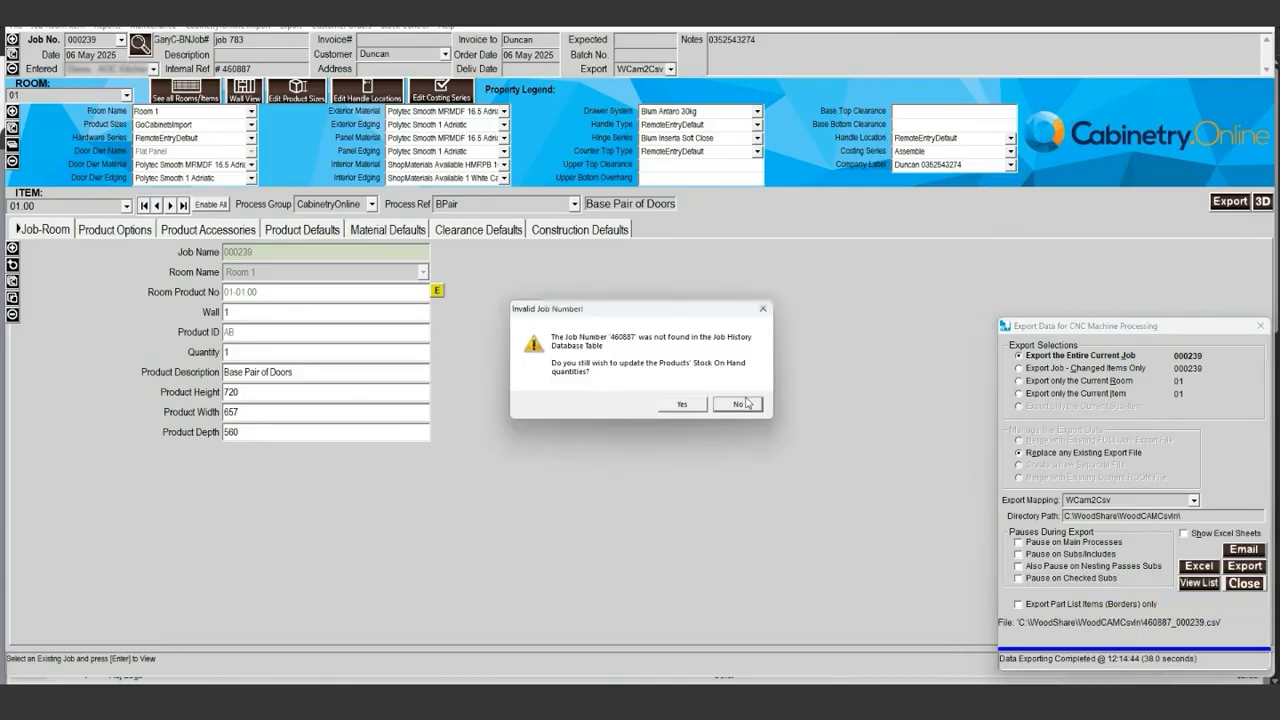
click(746, 403)
click(1190, 581)
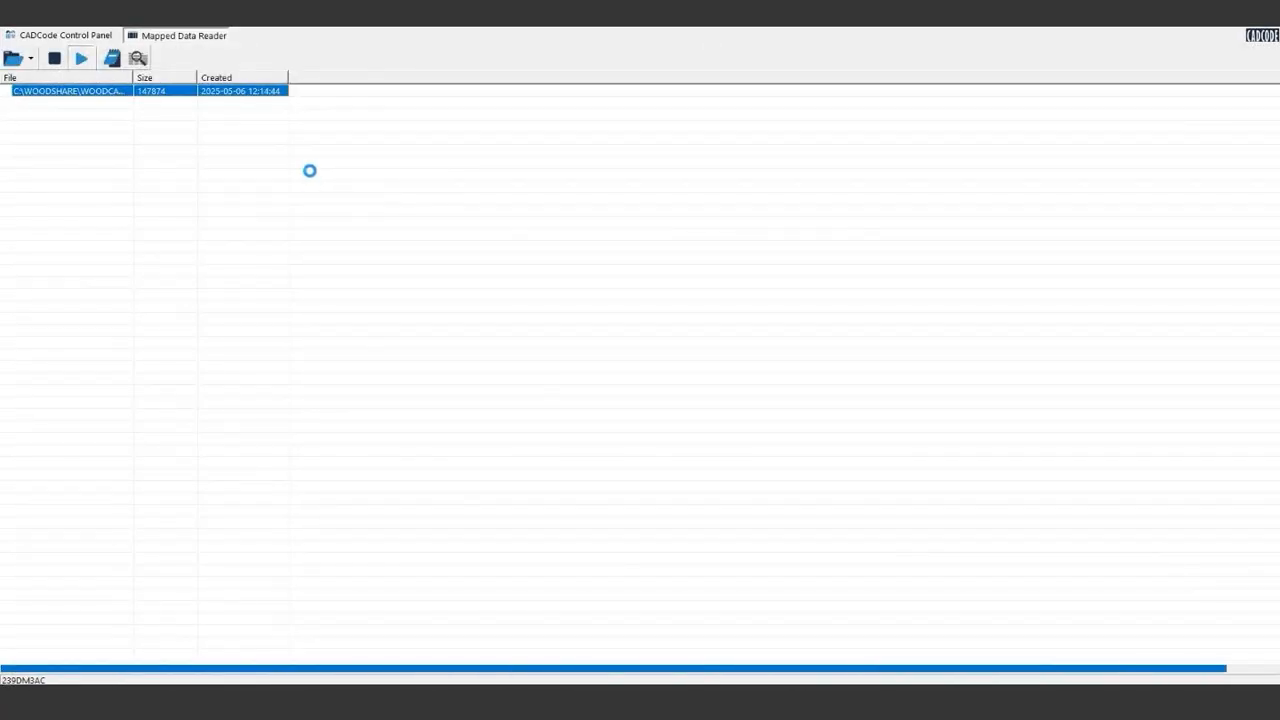
- In CADCode, expand the 16.5 White Carcase job's part programs and process the imported material jobs into nested panels
double_click(94, 80)
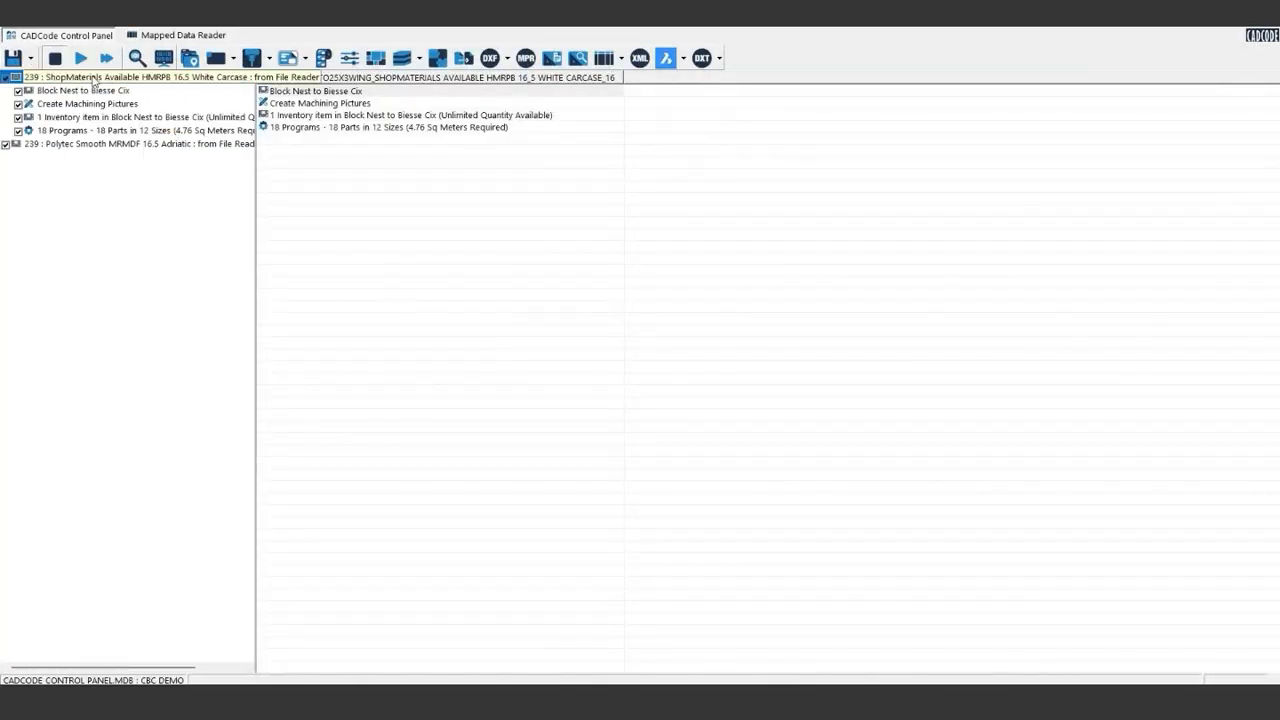
double_click(98, 131)
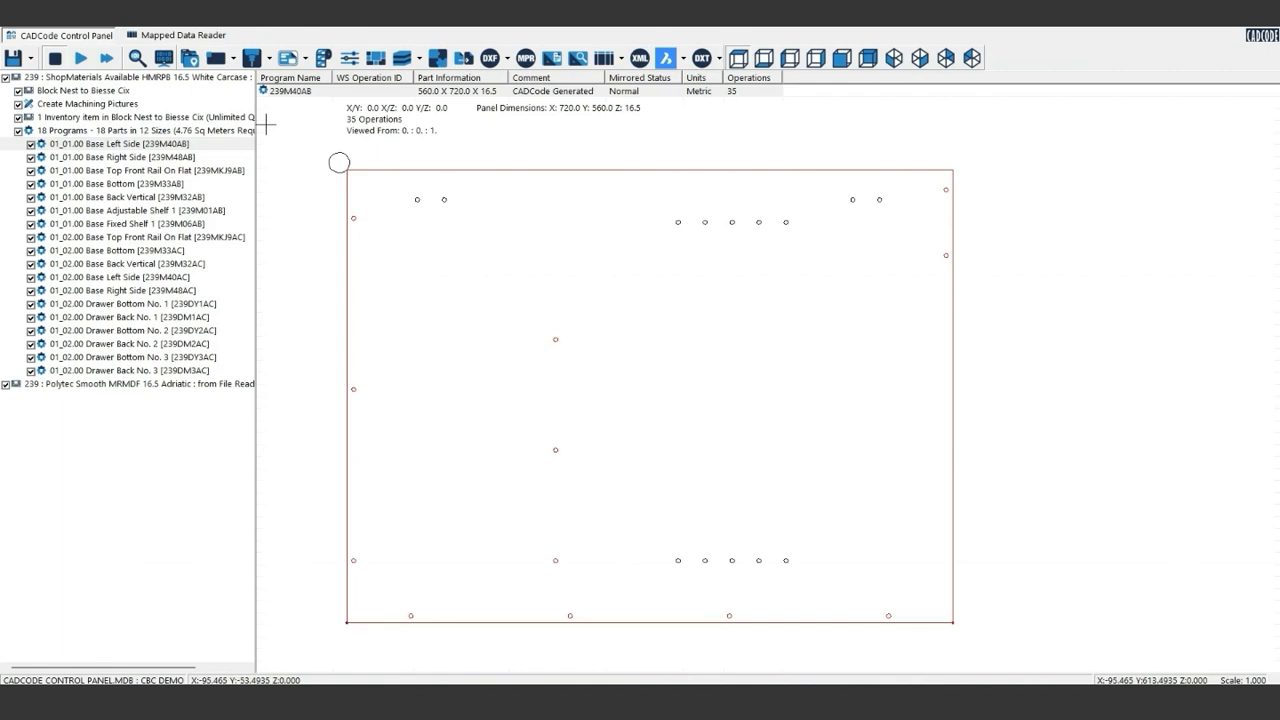
click(105, 59)
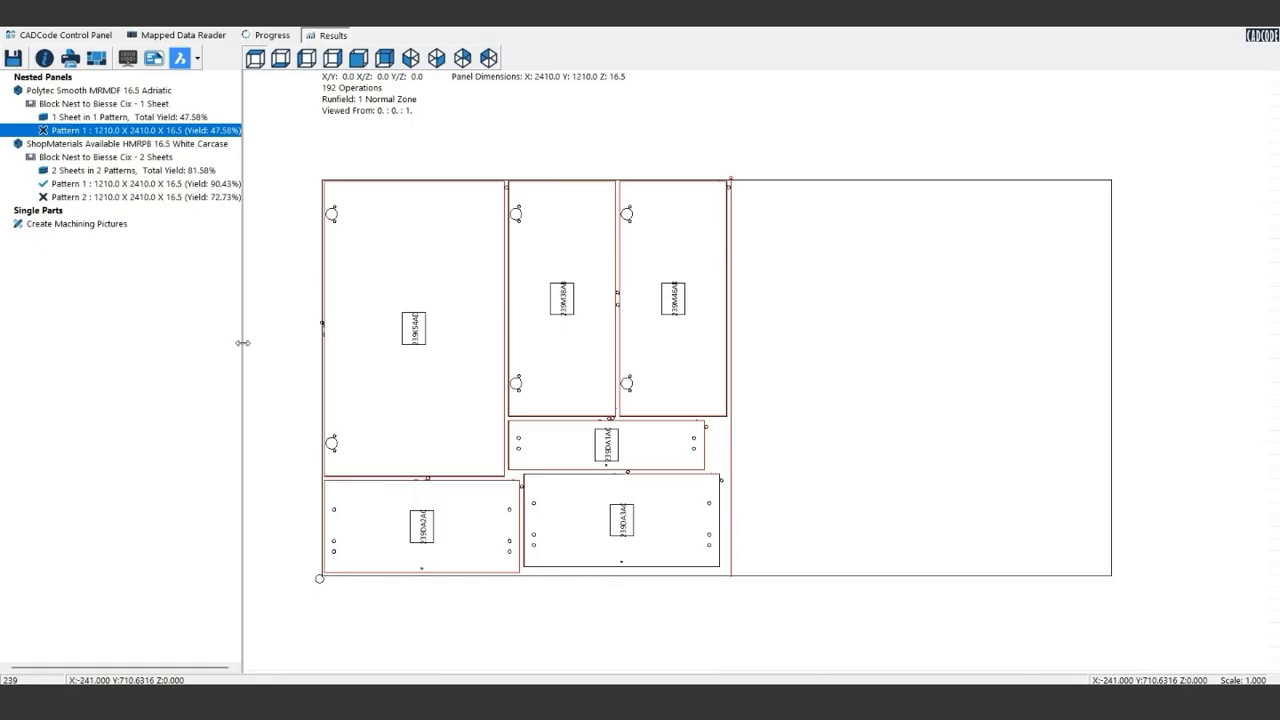
- Show the Base Back Vertical part label from Pattern 1 of the 16.5 White Carcase nest
click(212, 185)
click(118, 225)
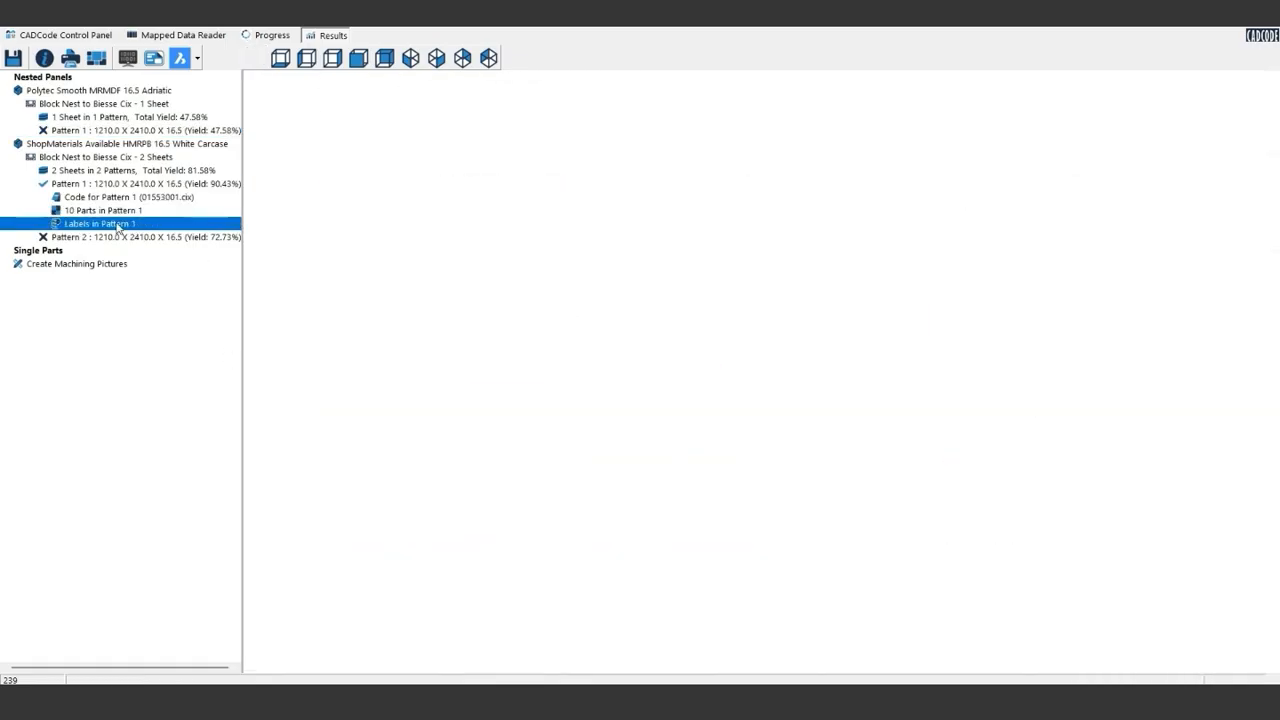
click(167, 252)
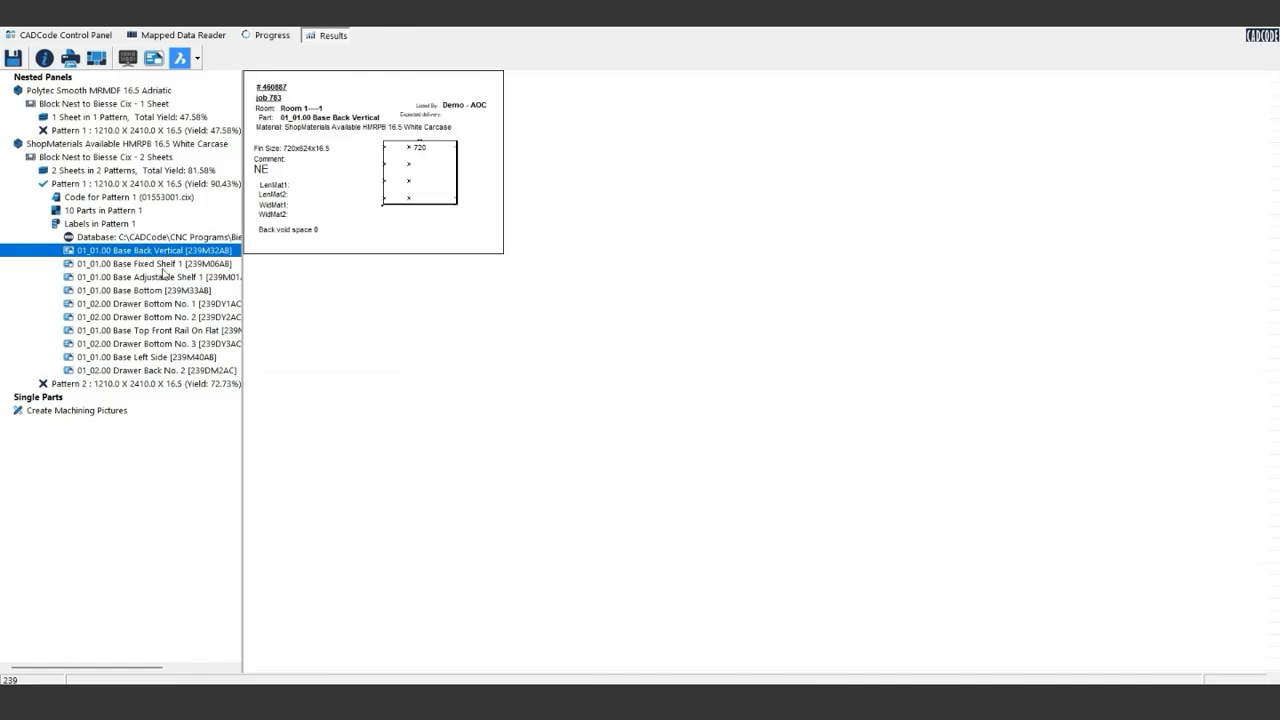